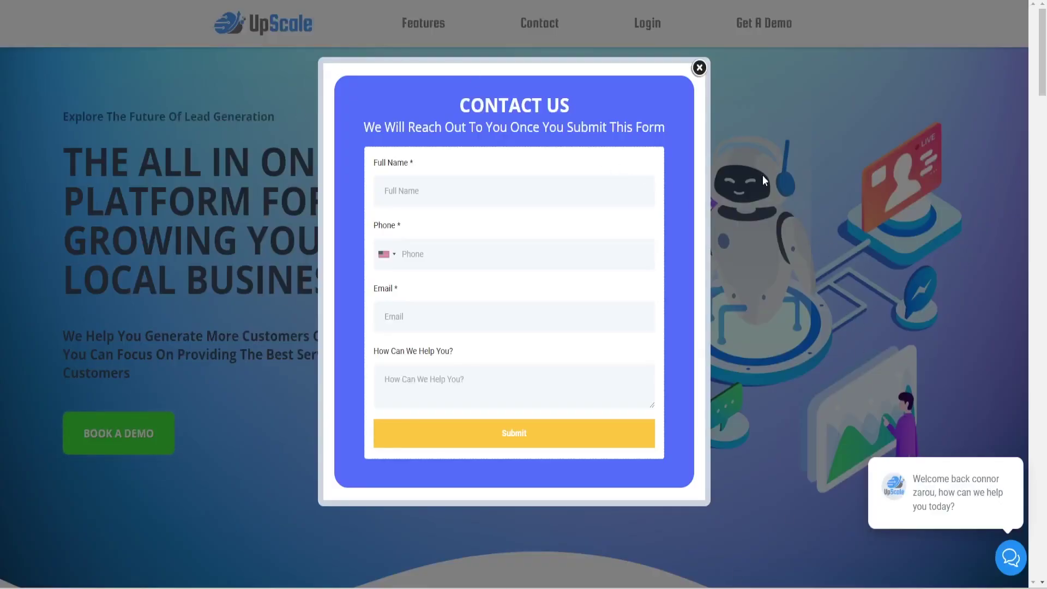
Fill the Contact Us form with the saved full name and e-mail, then submit it
{"action": "left_click", "coordinate": [415, 190]}
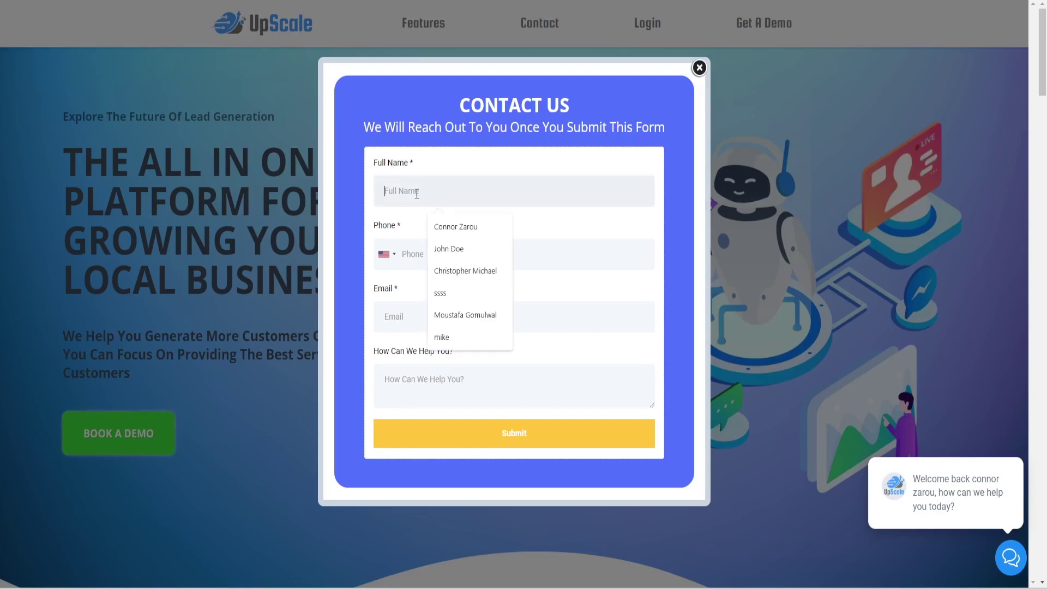
{"action": "left_click", "coordinate": [432, 226]}
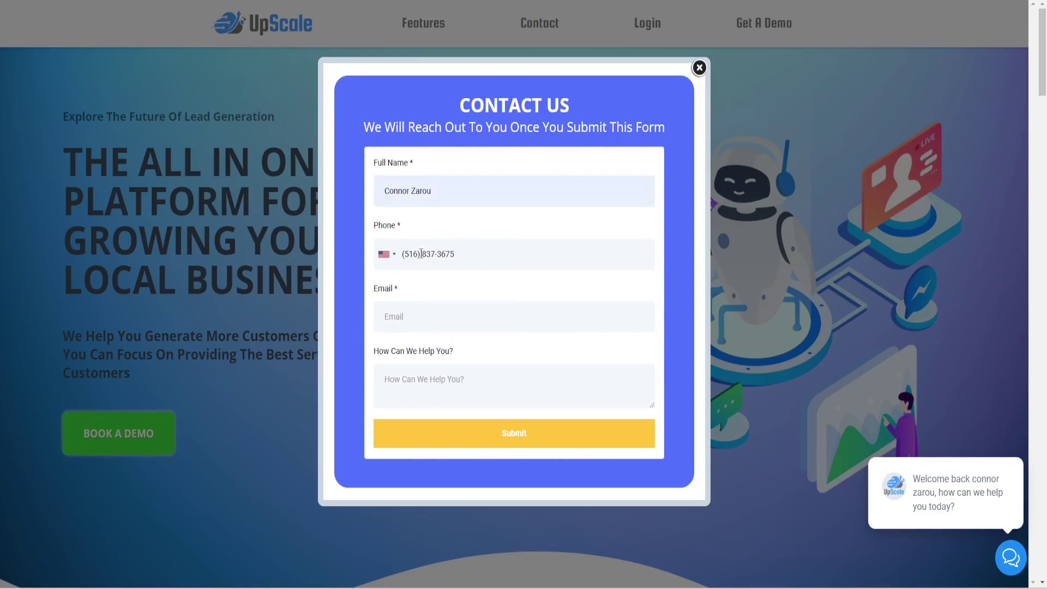
{"action": "left_click", "coordinate": [412, 320]}
{"action": "left_click", "coordinate": [458, 346]}
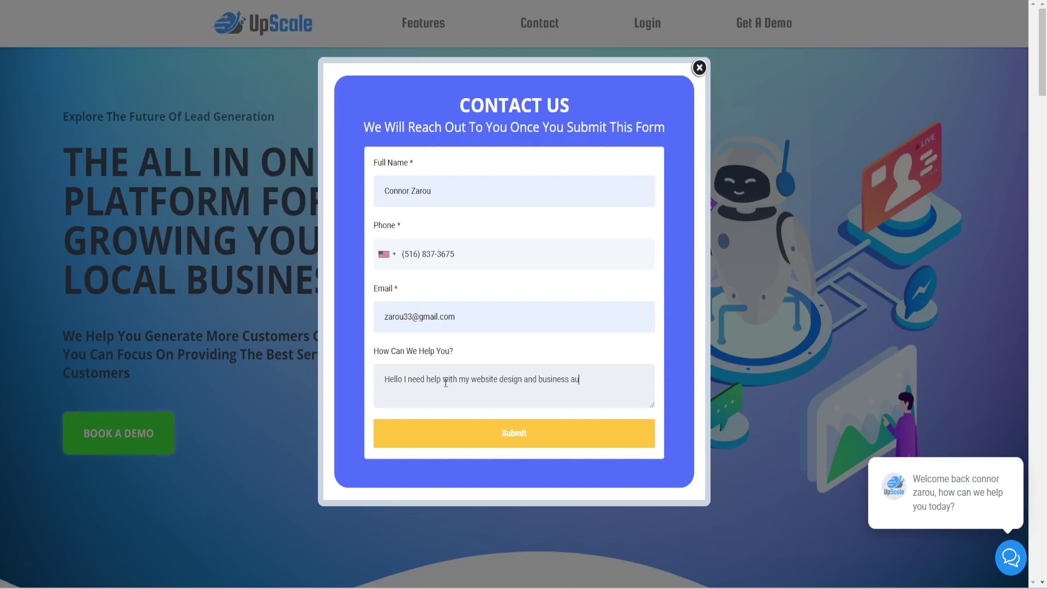
{"action": "left_click", "coordinate": [446, 438]}
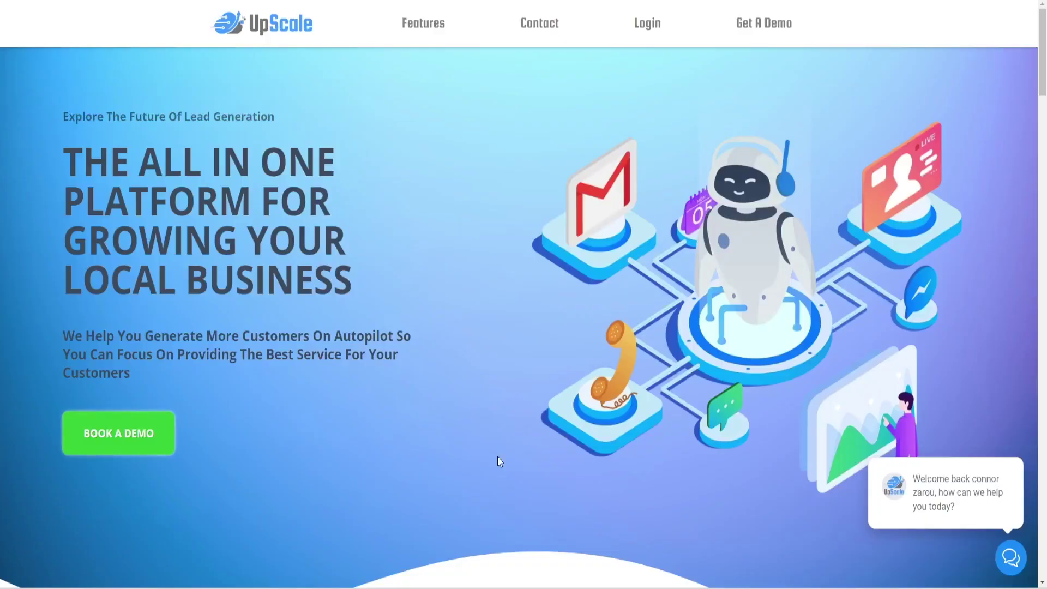
Book a demo slot for Wednesday, March 15 at 02:00 PM
{"action": "left_click", "coordinate": [153, 432]}
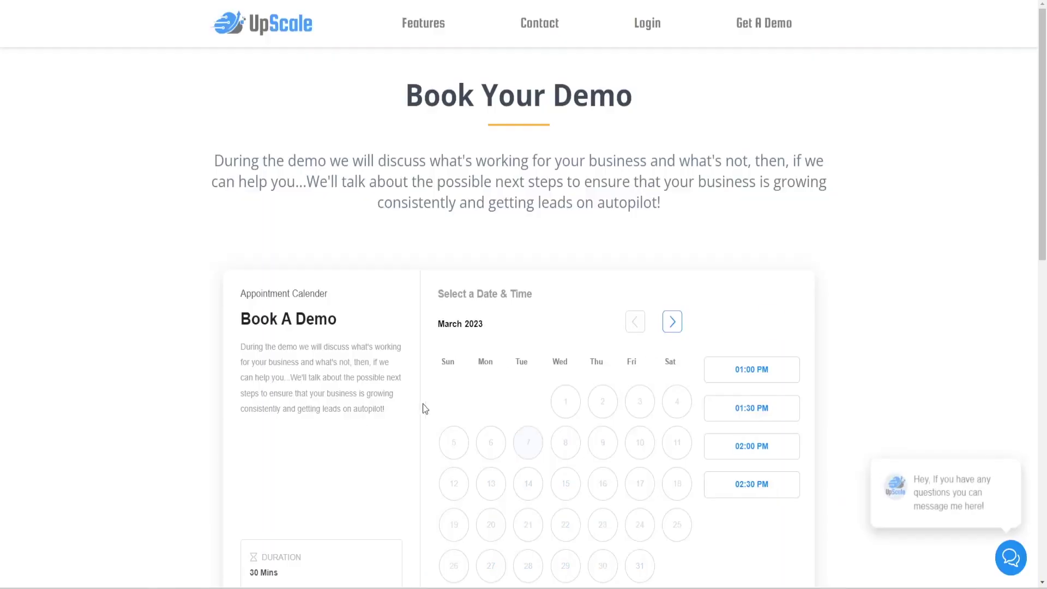
{"action": "left_click", "coordinate": [528, 442]}
{"action": "scroll", "coordinate": [523, 376], "scroll_direction": "down", "scroll_amount": 2}
{"action": "left_click", "coordinate": [567, 323]}
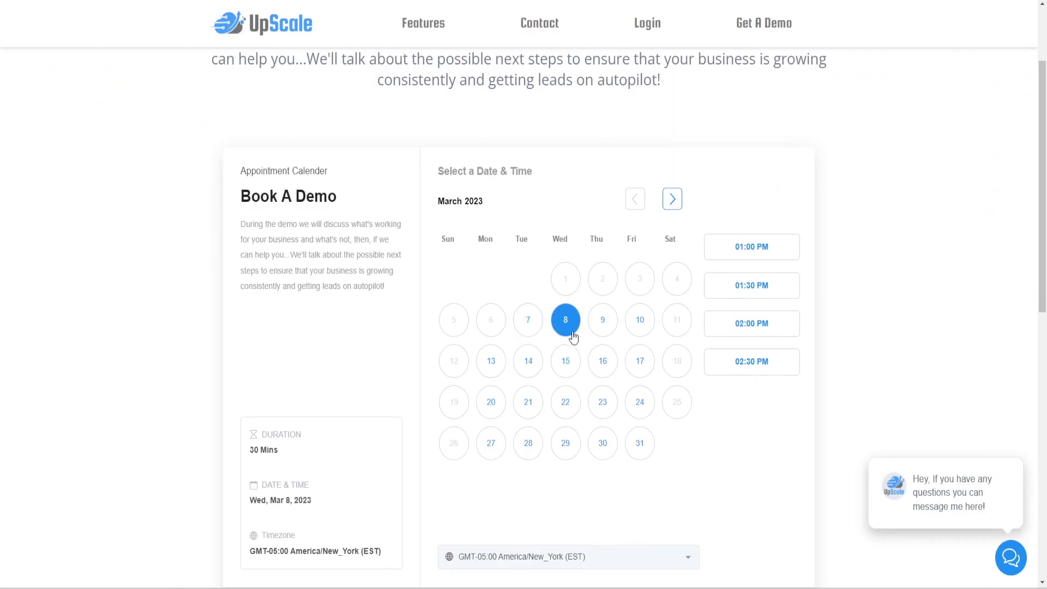
{"action": "left_click", "coordinate": [574, 363]}
{"action": "left_click", "coordinate": [743, 250]}
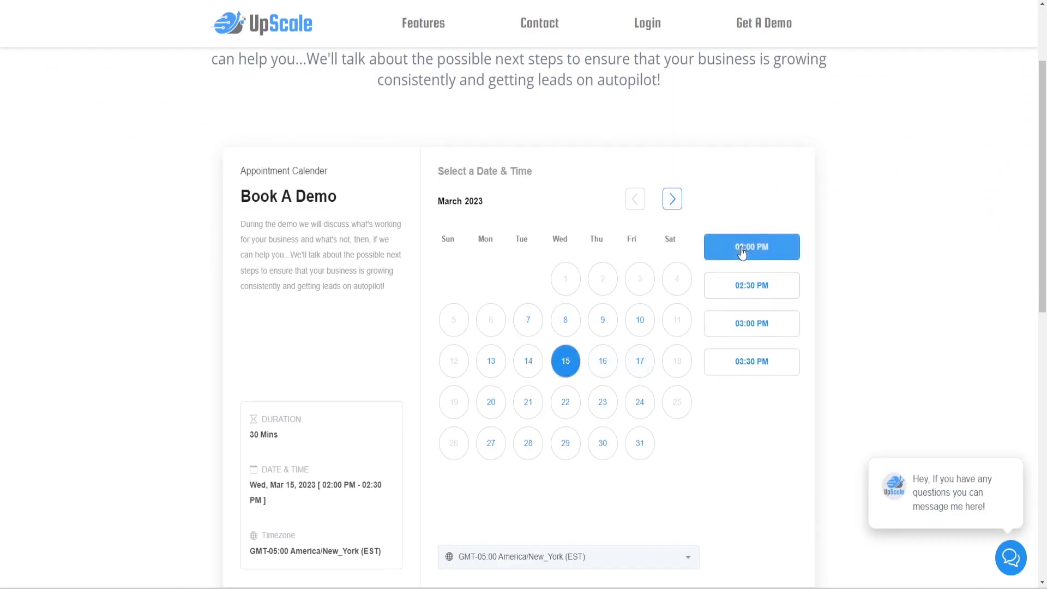
{"action": "scroll", "coordinate": [728, 409], "scroll_direction": "down", "scroll_amount": 2}
{"action": "left_click", "coordinate": [764, 551]}
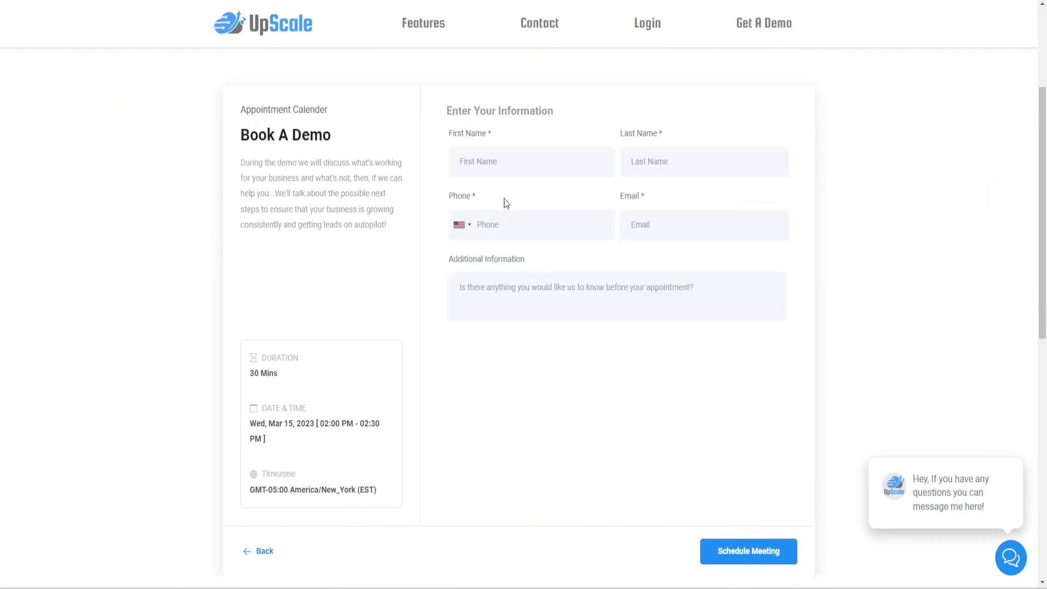
Enter the saved first name, last name and e-mail plus a note, then schedule the meeting
{"action": "left_click", "coordinate": [481, 159]}
{"action": "left_click", "coordinate": [532, 197]}
{"action": "left_click", "coordinate": [679, 161]}
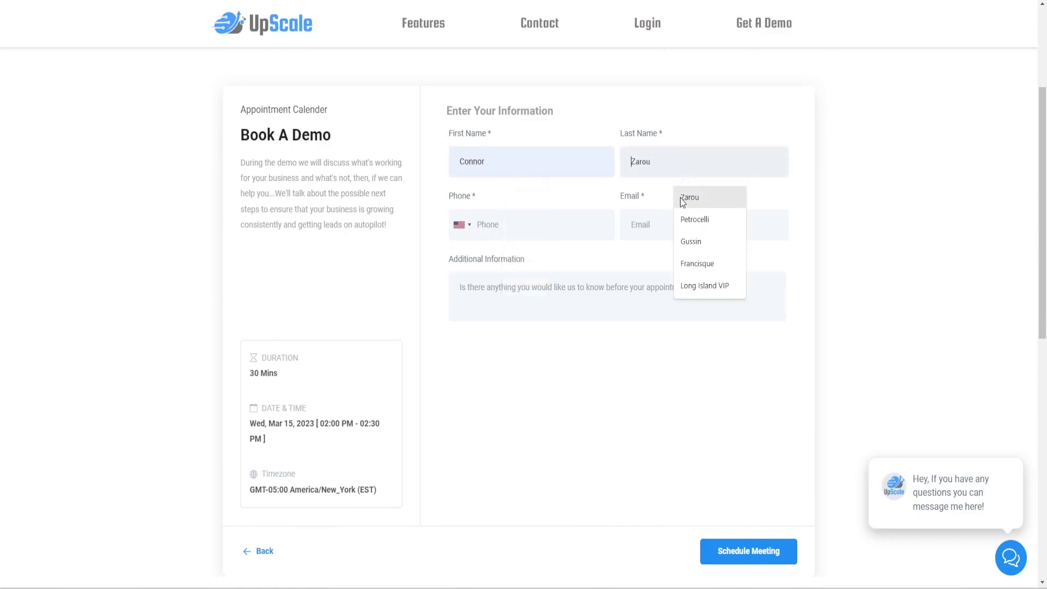
{"action": "left_click", "coordinate": [684, 198]}
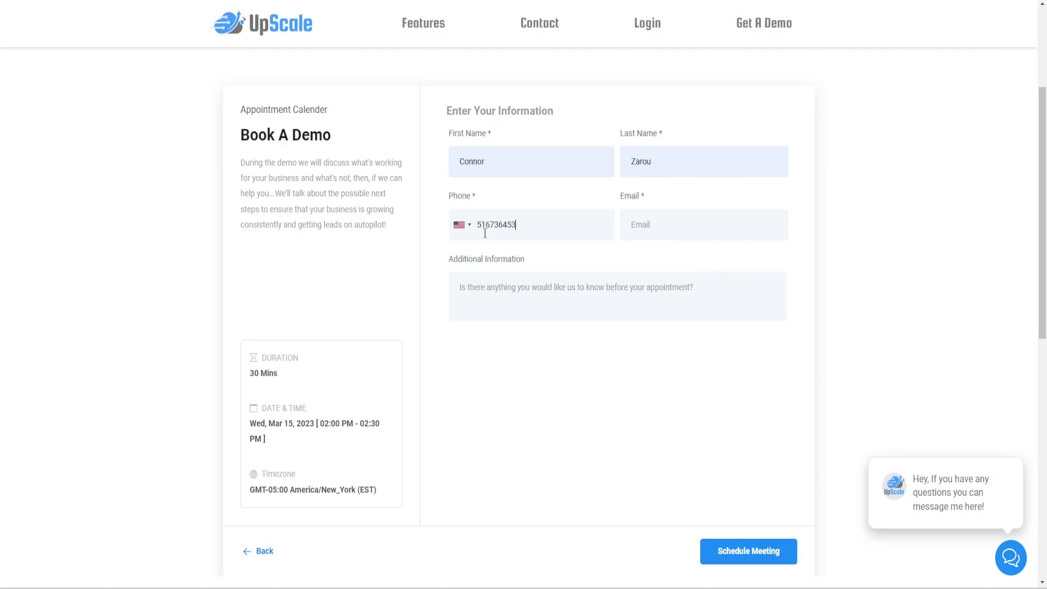
{"action": "left_click", "coordinate": [638, 229]}
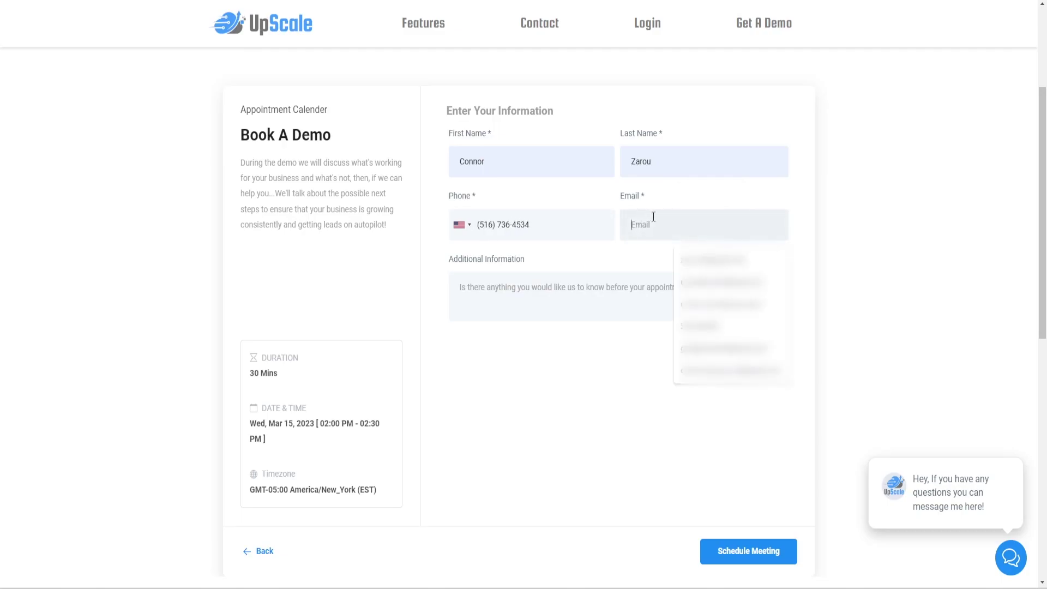
{"action": "left_click", "coordinate": [710, 259]}
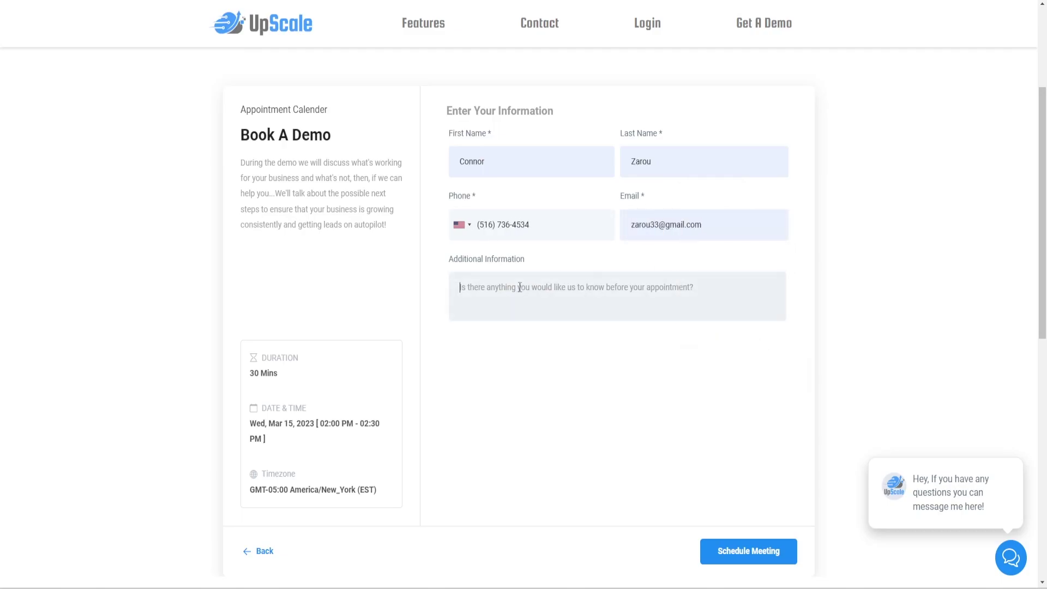
{"action": "type", "text": "Hel"}
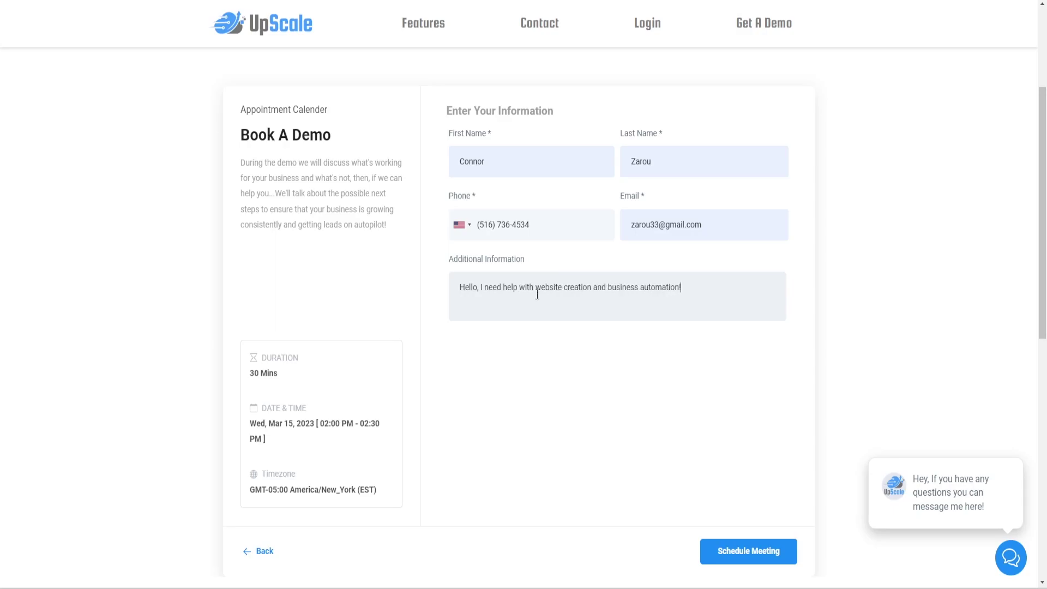
{"action": "left_click", "coordinate": [764, 554]}
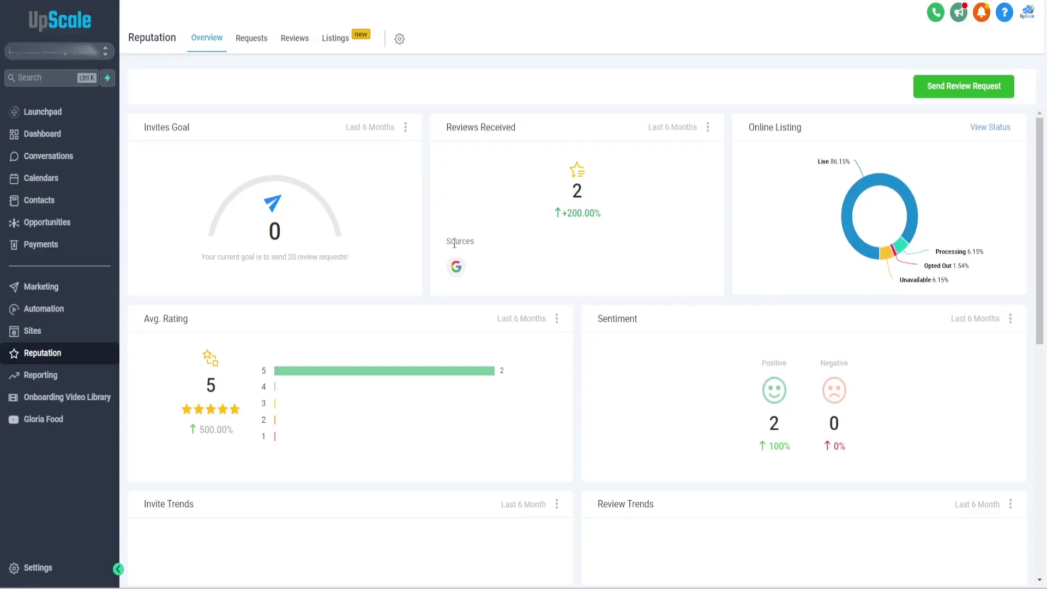
Go to Reputation settings and scroll down to the Customize Review Widget preview
{"action": "scroll", "coordinate": [458, 243], "scroll_direction": "down", "scroll_amount": 7}
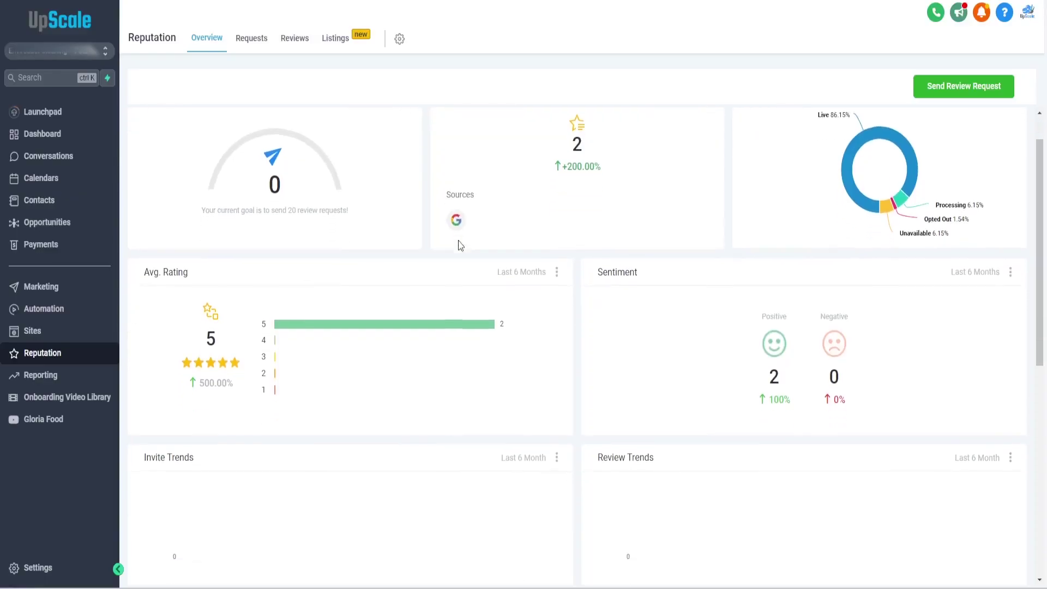
{"action": "scroll", "coordinate": [830, 327], "scroll_direction": "down", "scroll_amount": 2}
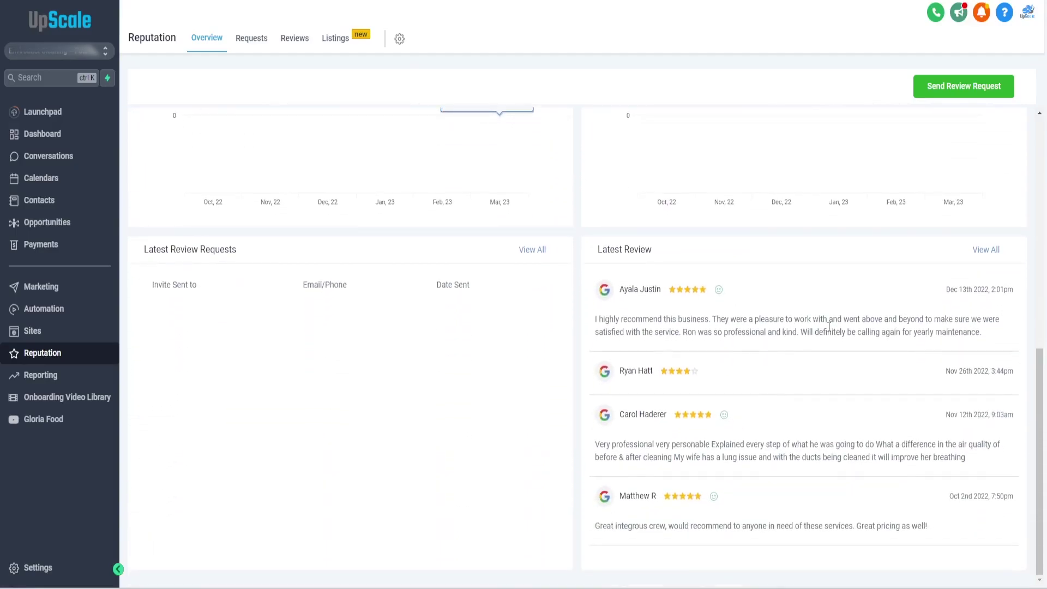
{"action": "left_click", "coordinate": [400, 40]}
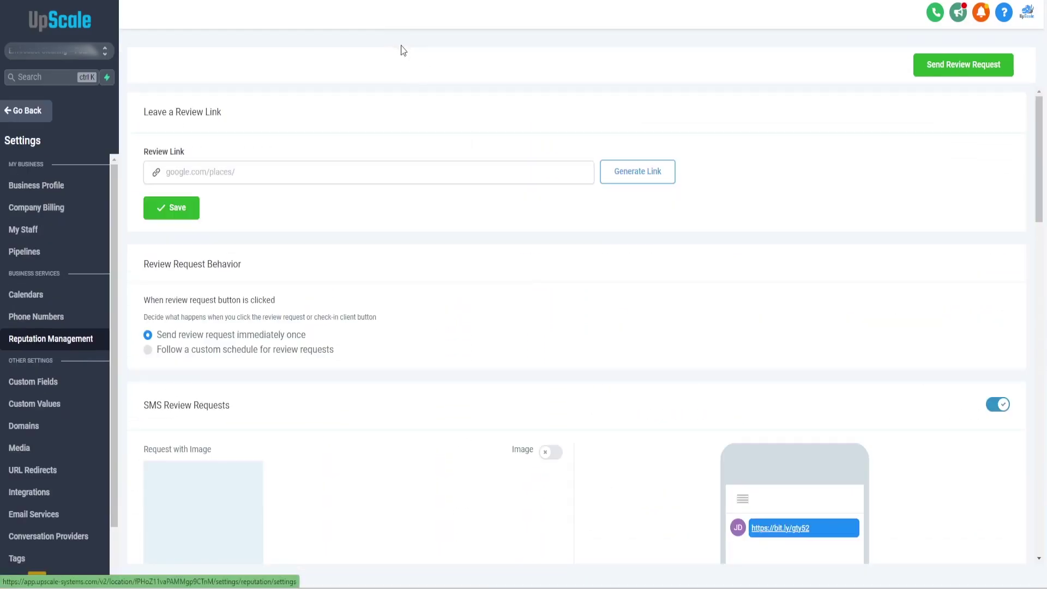
{"action": "scroll", "coordinate": [433, 227], "scroll_direction": "down", "scroll_amount": 5}
{"action": "scroll", "coordinate": [474, 221], "scroll_direction": "down", "scroll_amount": 13}
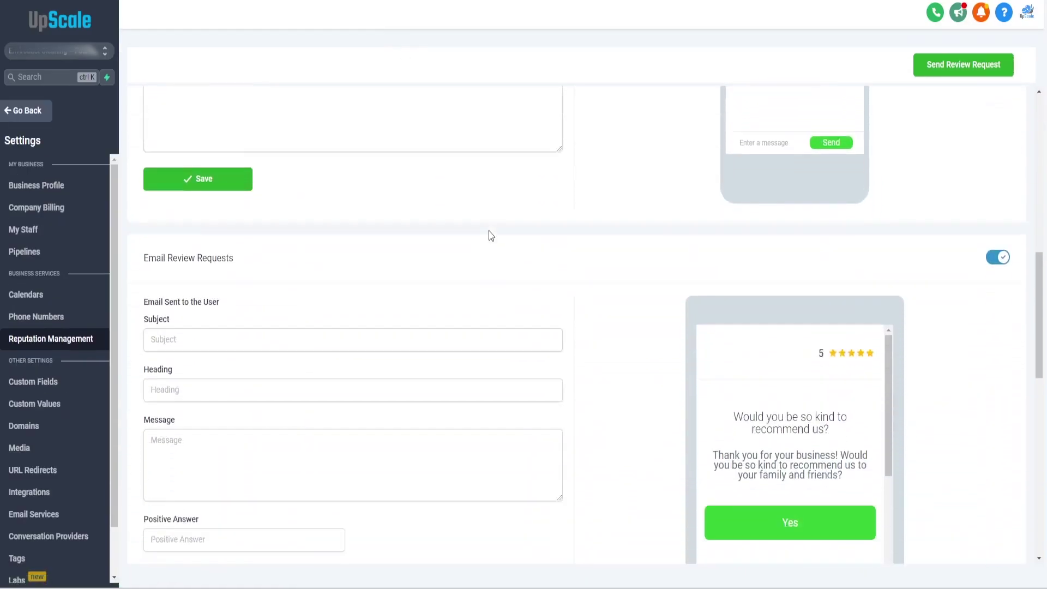
{"action": "scroll", "coordinate": [612, 268], "scroll_direction": "down", "scroll_amount": 4}
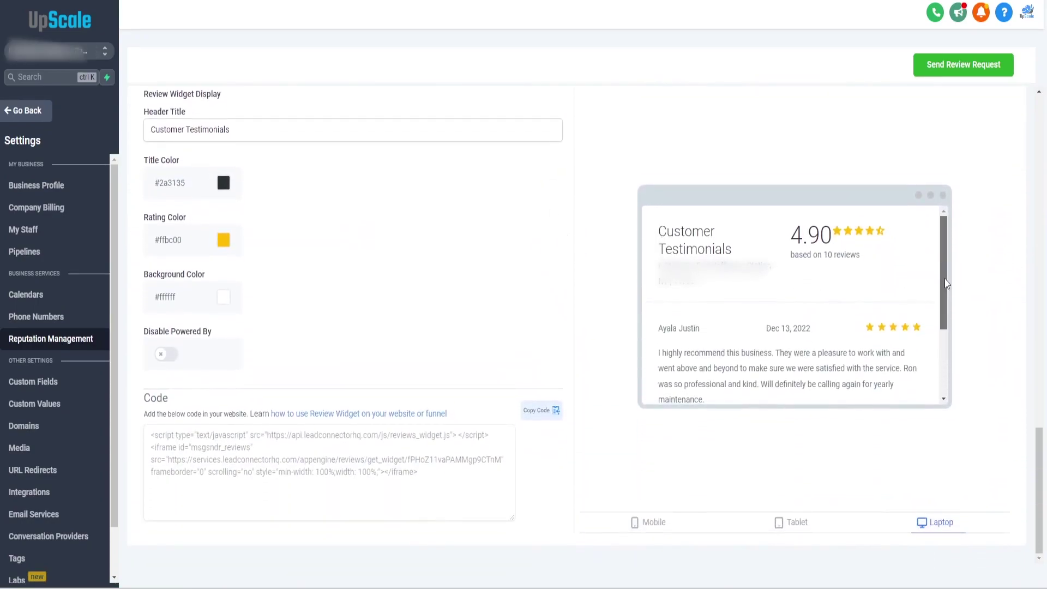
{"action": "left_click_drag", "start_coordinate": [945, 283], "coordinate": [960, 340]}
Page through the widget preview's testimonials until it cycles back to page 2
{"action": "left_click", "coordinate": [911, 369]}
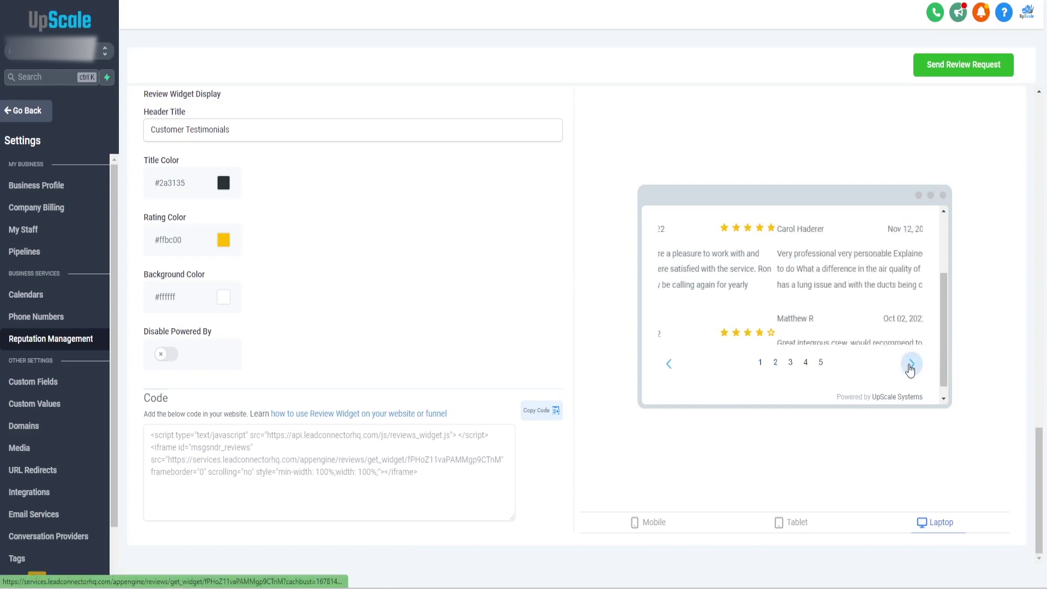
{"action": "left_click", "coordinate": [912, 382]}
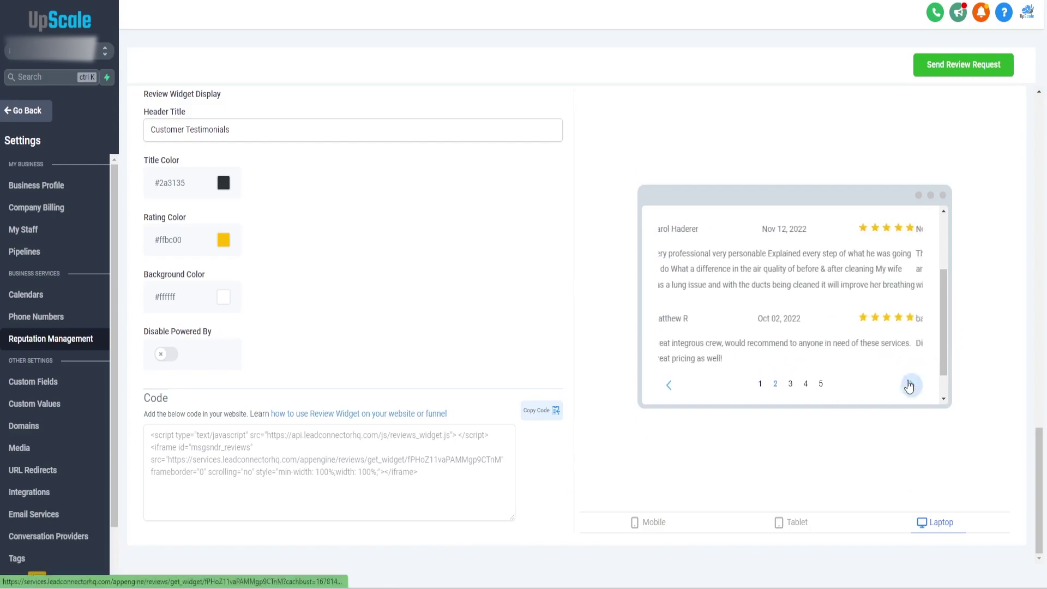
{"action": "left_click", "coordinate": [910, 372]}
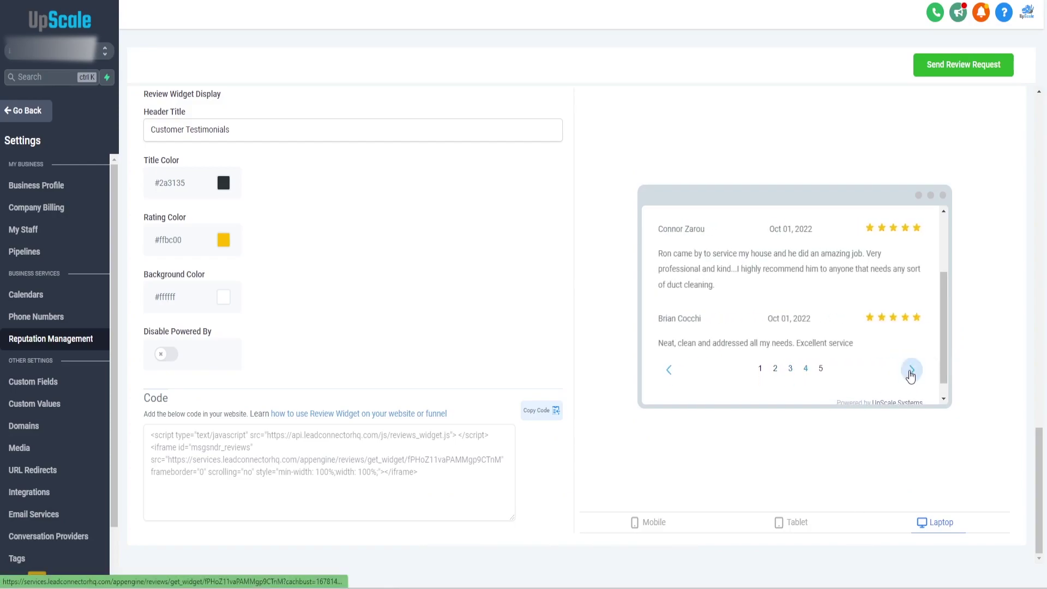
{"action": "left_click", "coordinate": [911, 372]}
{"action": "left_click", "coordinate": [911, 377]}
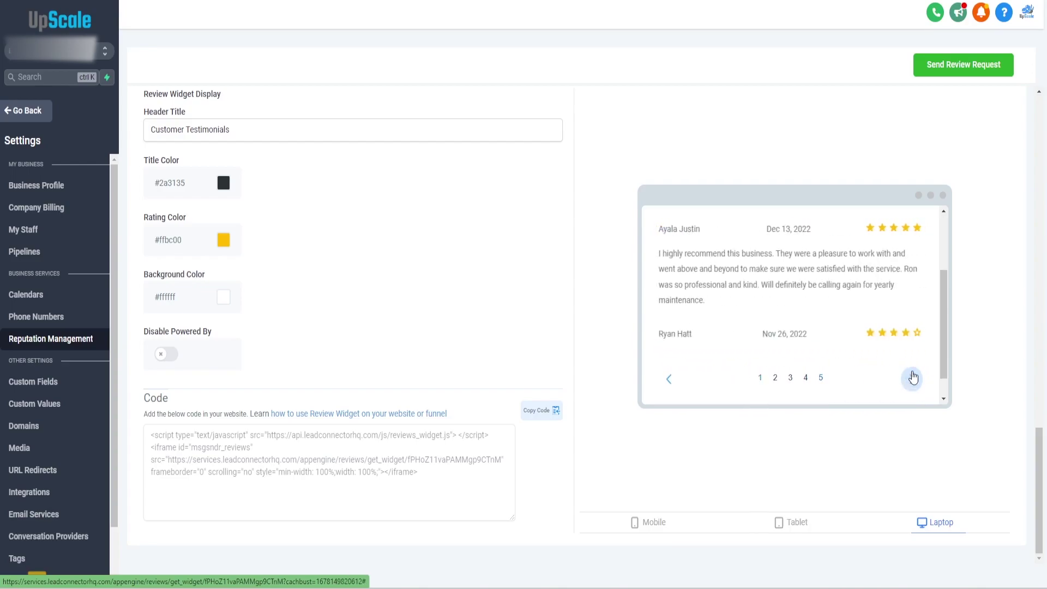
{"action": "left_click", "coordinate": [911, 376]}
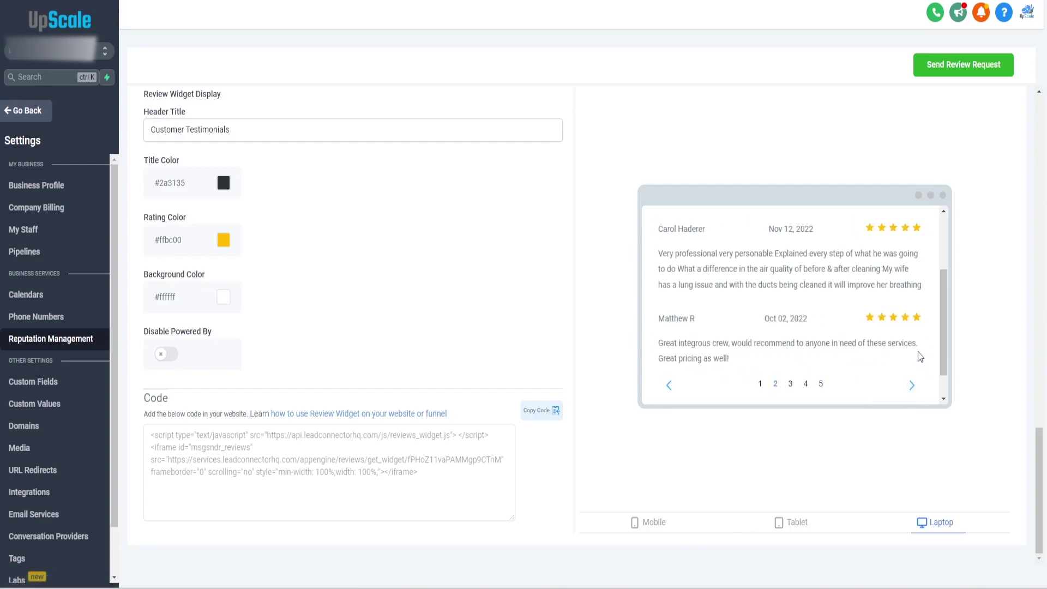
{"action": "scroll", "coordinate": [895, 379], "scroll_direction": "down", "scroll_amount": 1}
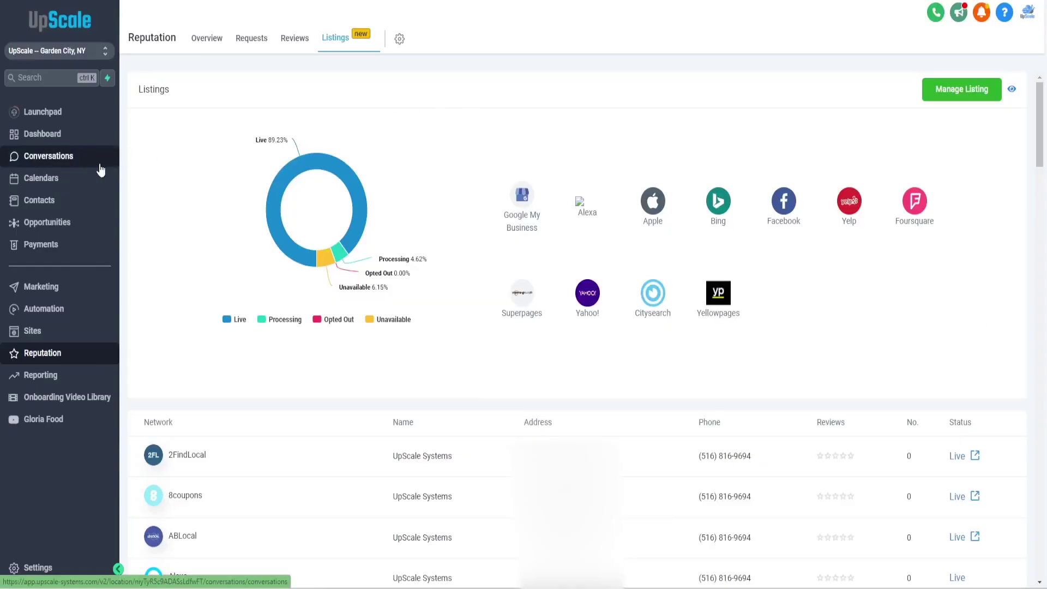
{"action": "scroll", "coordinate": [195, 183], "scroll_direction": "down", "scroll_amount": 7}
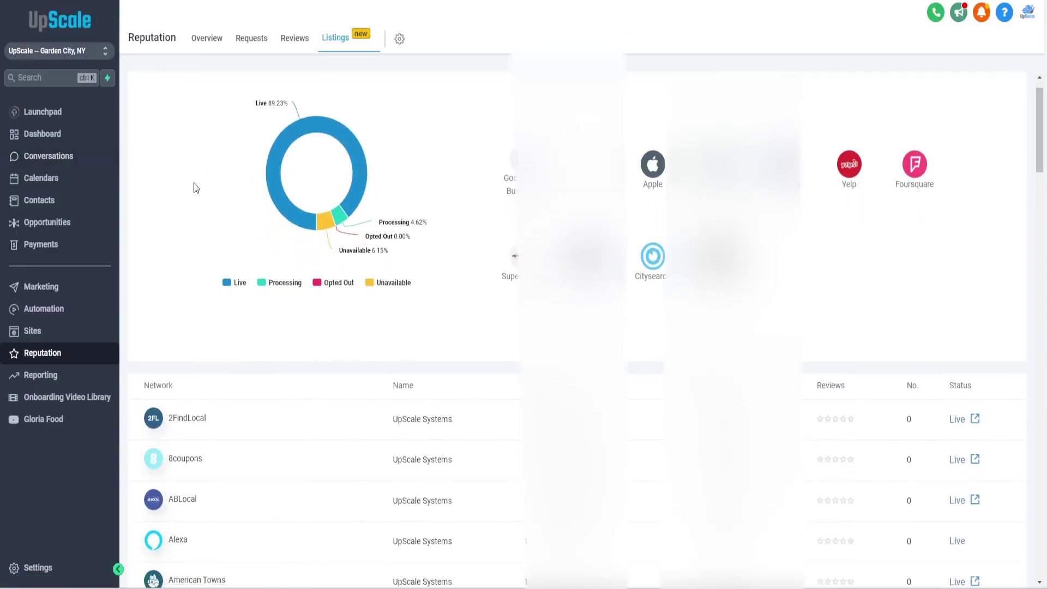
{"action": "scroll", "coordinate": [258, 207], "scroll_direction": "down", "scroll_amount": 8}
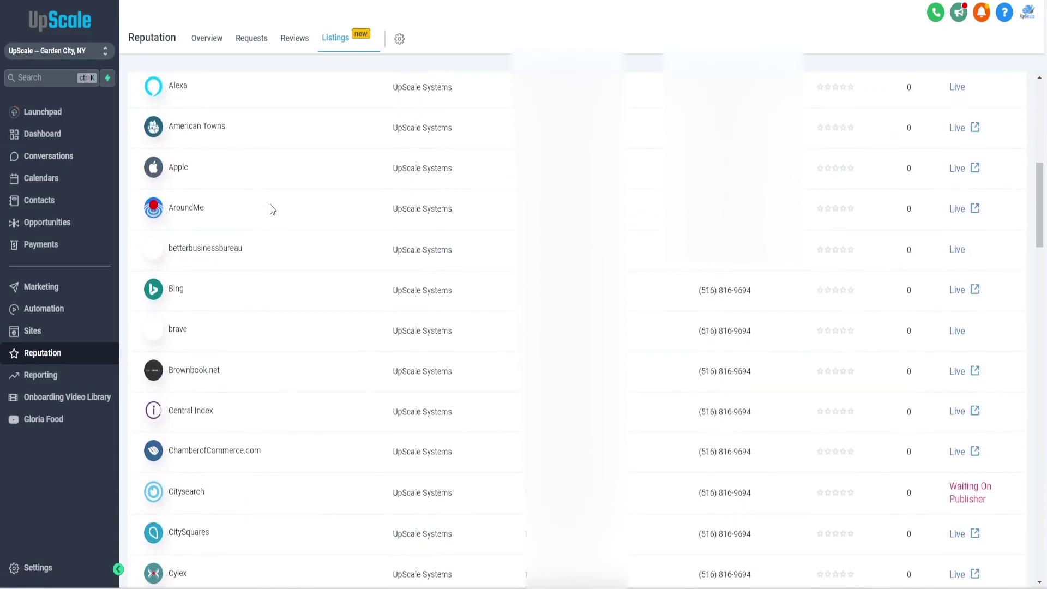
{"action": "scroll", "coordinate": [277, 209], "scroll_direction": "down", "scroll_amount": 5}
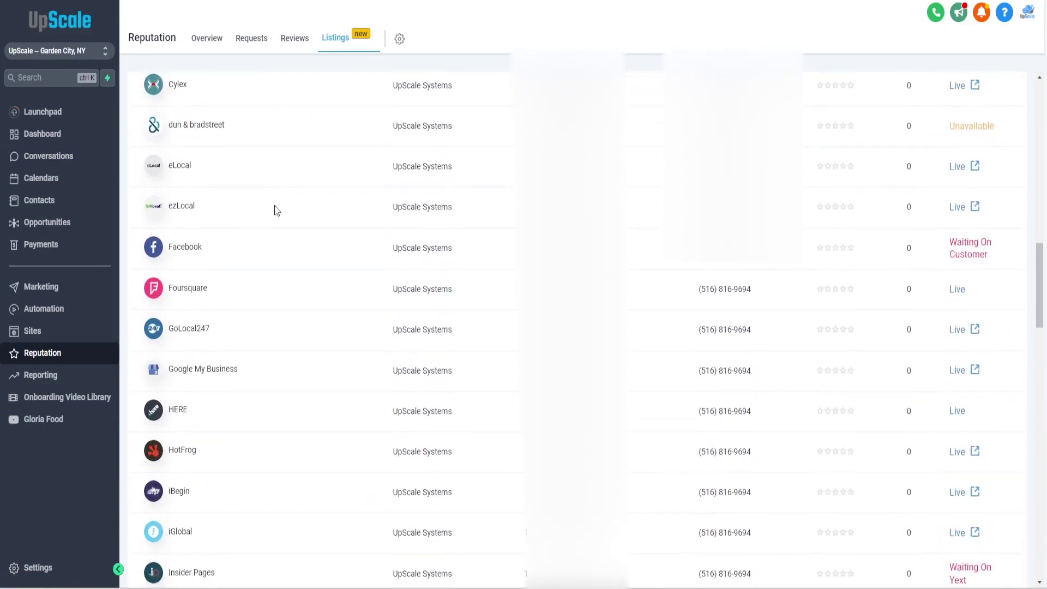
{"action": "scroll", "coordinate": [288, 210], "scroll_direction": "down", "scroll_amount": 6}
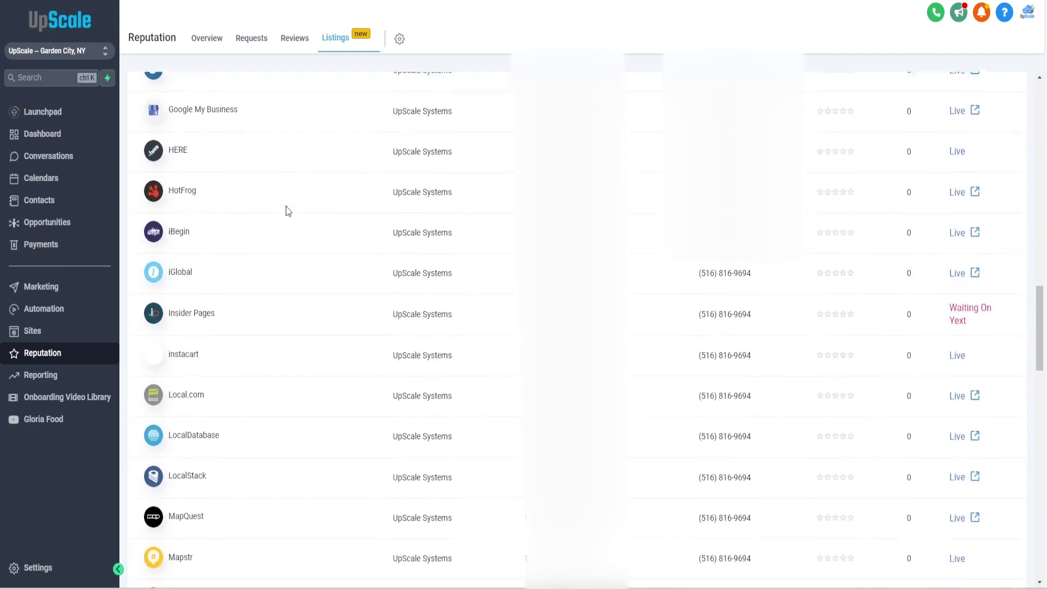
{"action": "scroll", "coordinate": [292, 211], "scroll_direction": "down", "scroll_amount": 8}
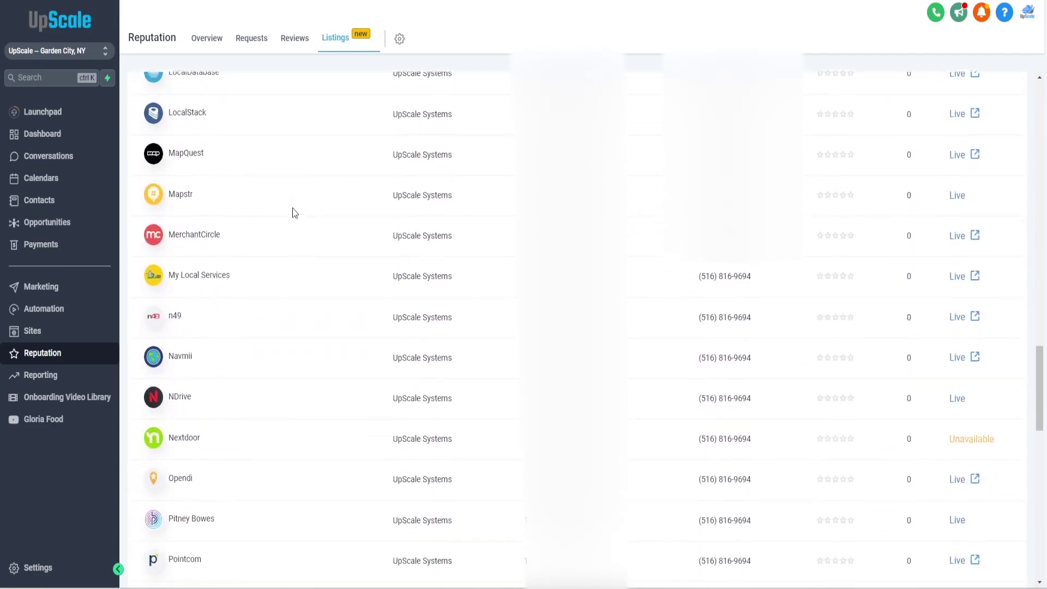
{"action": "scroll", "coordinate": [297, 213], "scroll_direction": "down", "scroll_amount": 9}
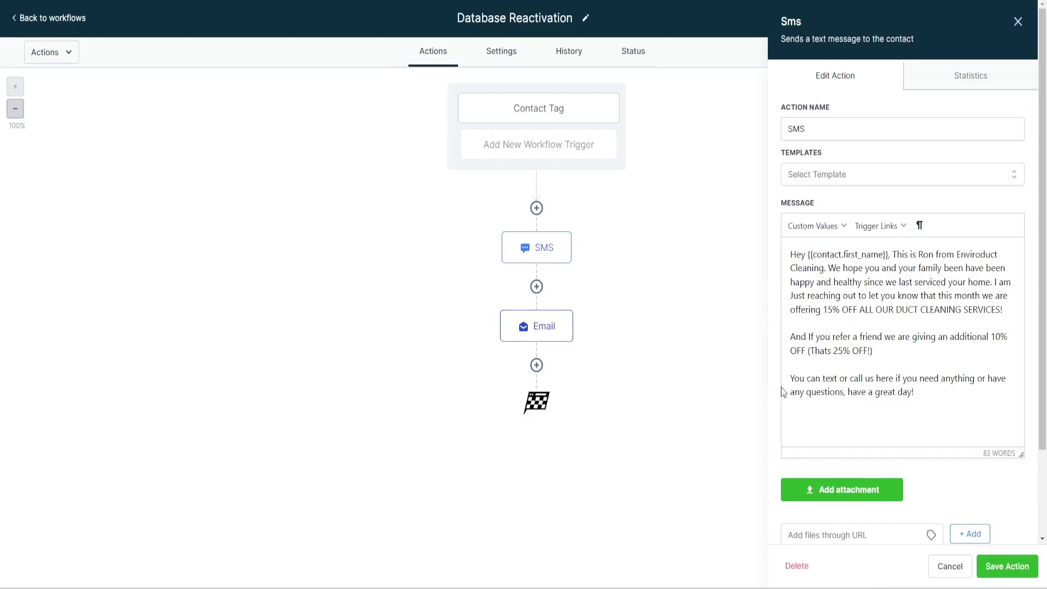
Open the Email step and read its 15% duct-cleaning discount message
{"action": "left_click", "coordinate": [545, 331]}
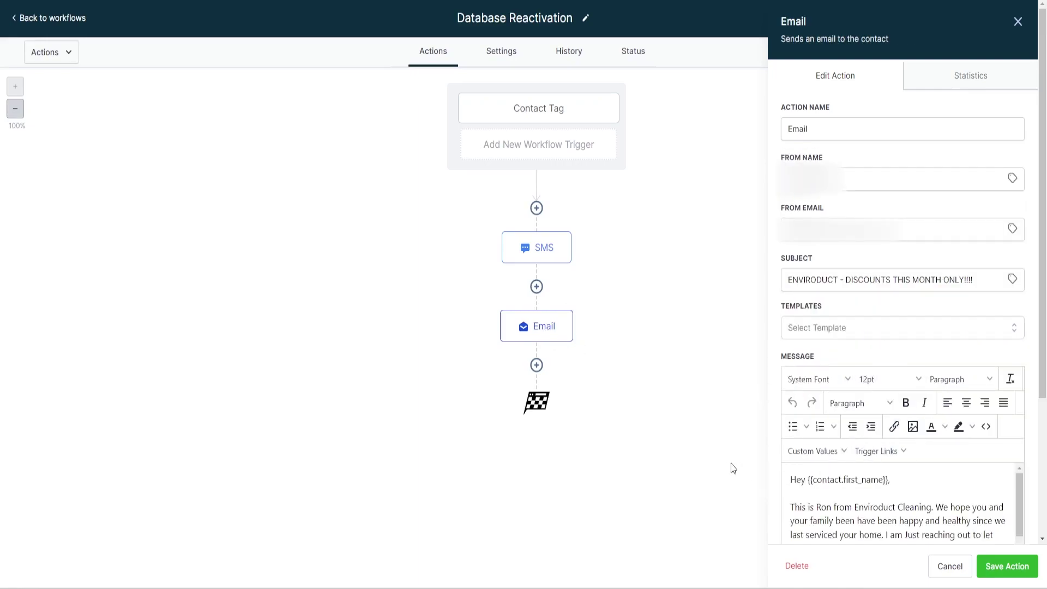
{"action": "scroll", "coordinate": [777, 449], "scroll_direction": "down", "scroll_amount": 1}
{"action": "scroll", "coordinate": [778, 449], "scroll_direction": "down", "scroll_amount": 3}
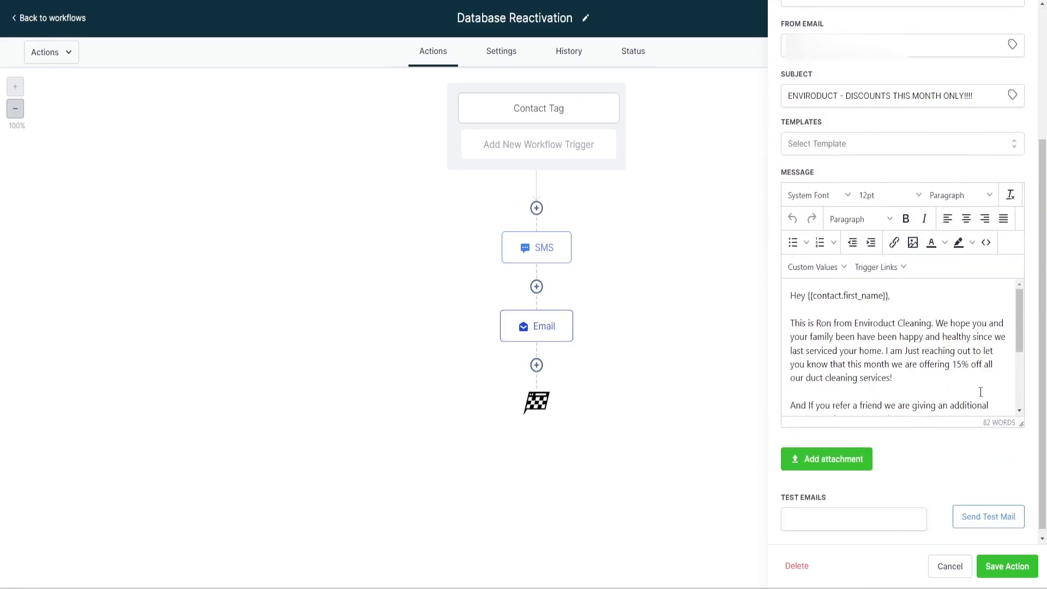